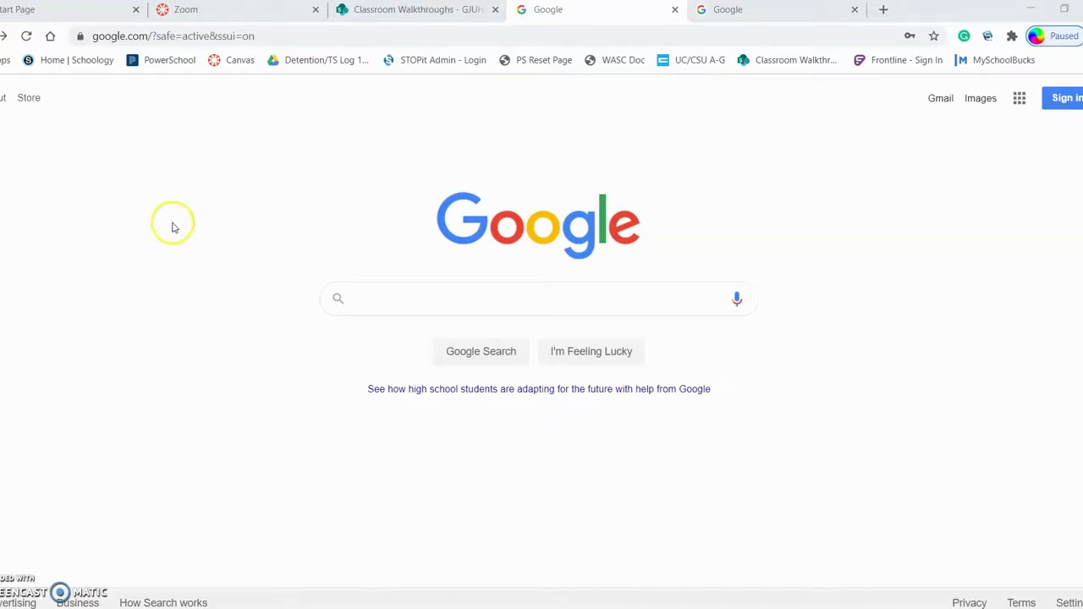
# Load myschoolbucks.com in the current tab and go to the account login page.
pyautogui.click(172, 37)
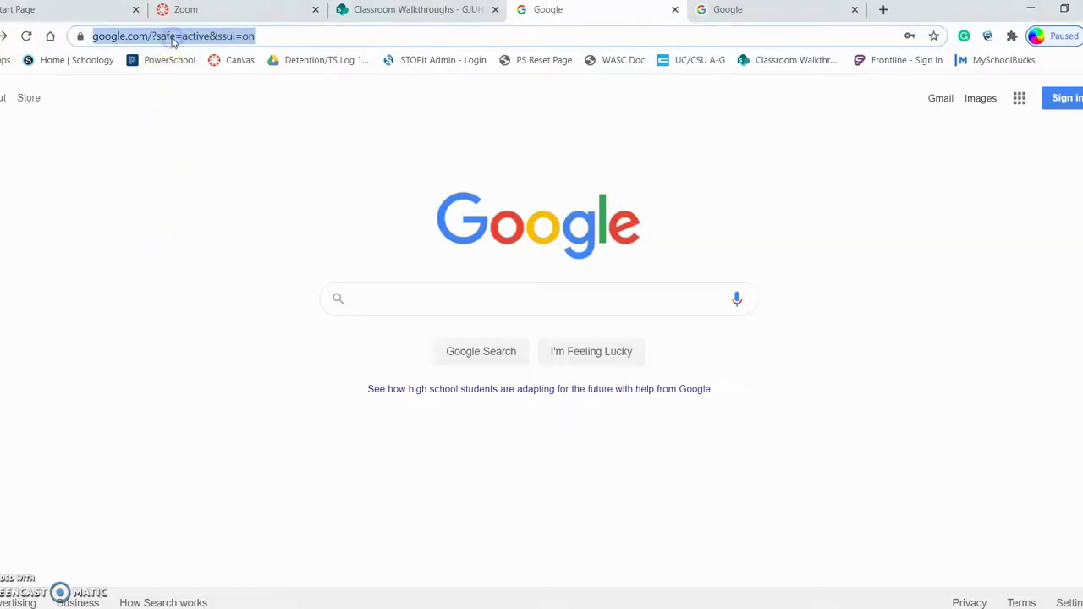
pyautogui.write('www.')
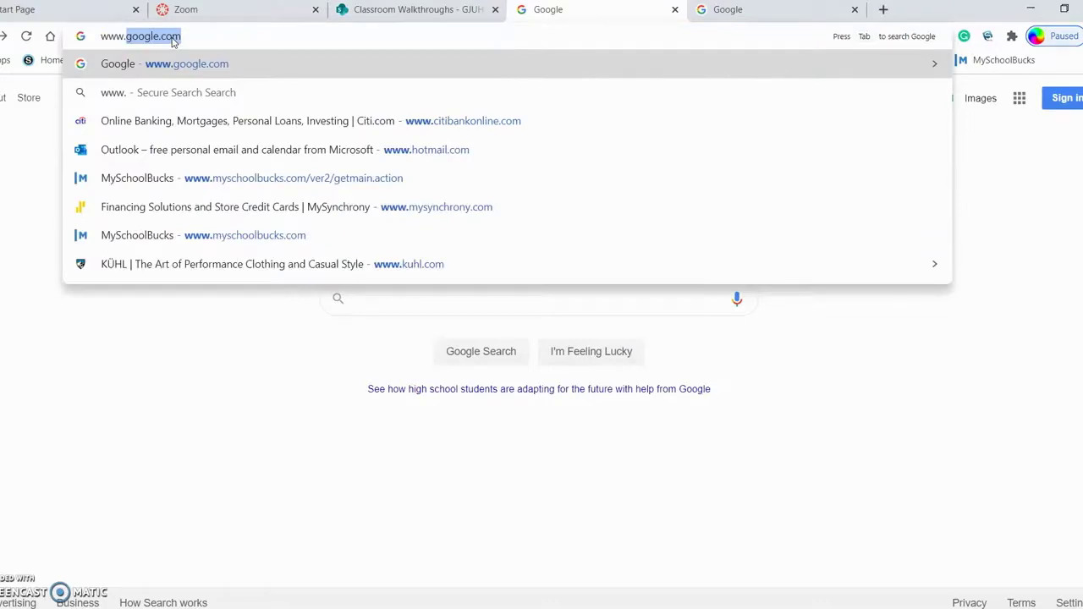
pyautogui.write('m')
pyautogui.press('Return')
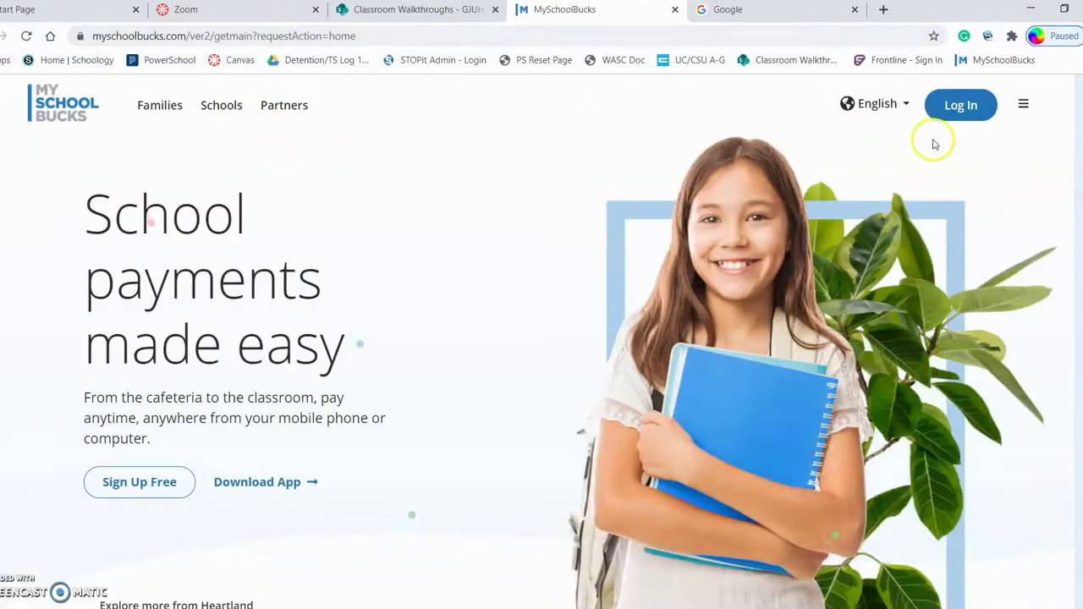
pyautogui.click(970, 108)
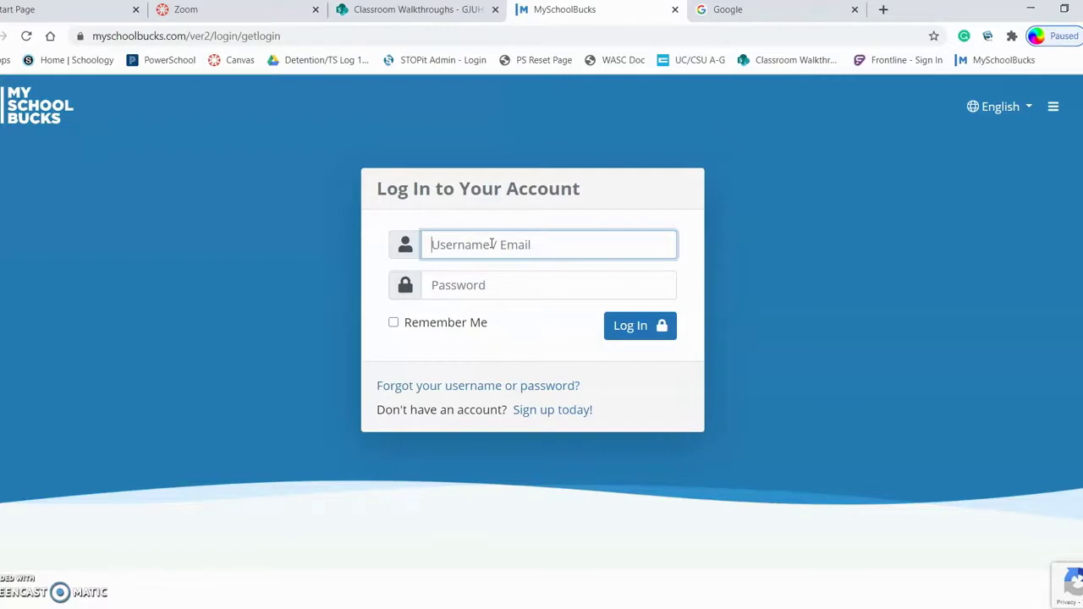
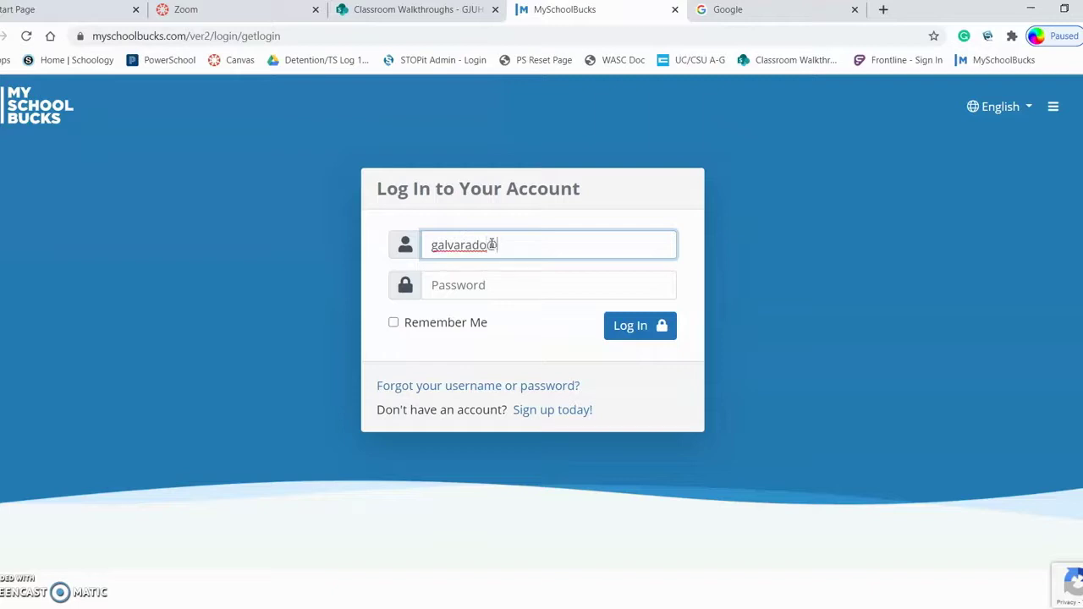
# Sign in with the account email and password and show the School Store categories.
pyautogui.press('Tab')
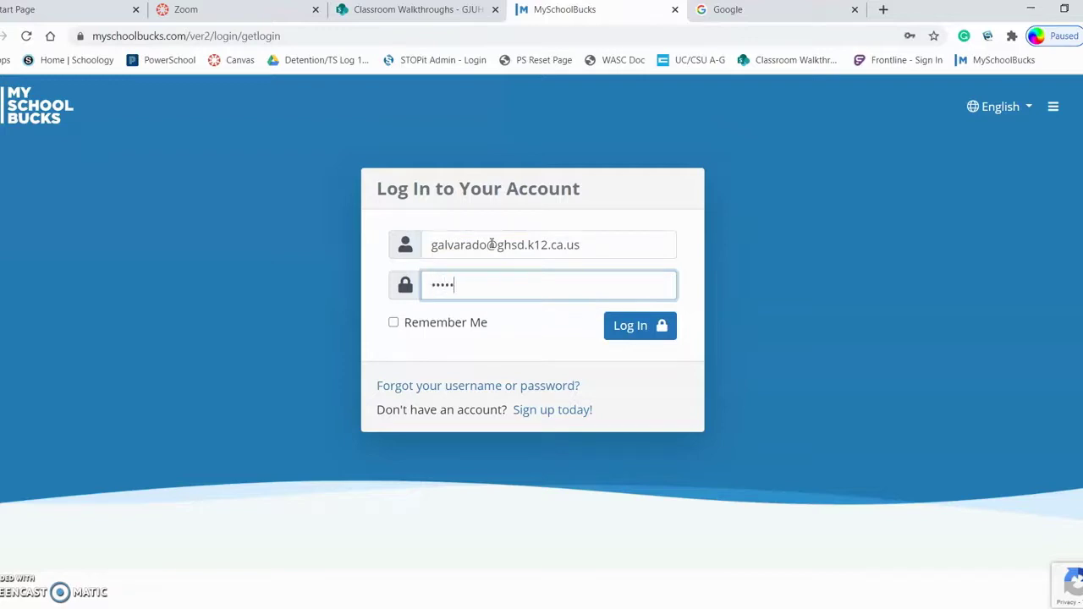
pyautogui.write('1')
pyautogui.press('Return')
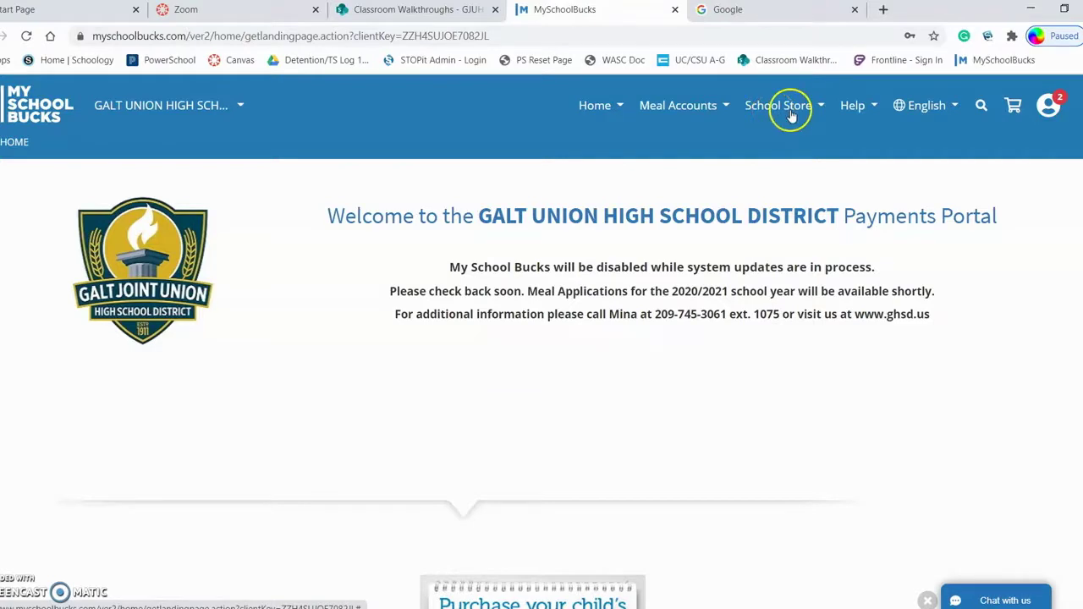
pyautogui.click(785, 111)
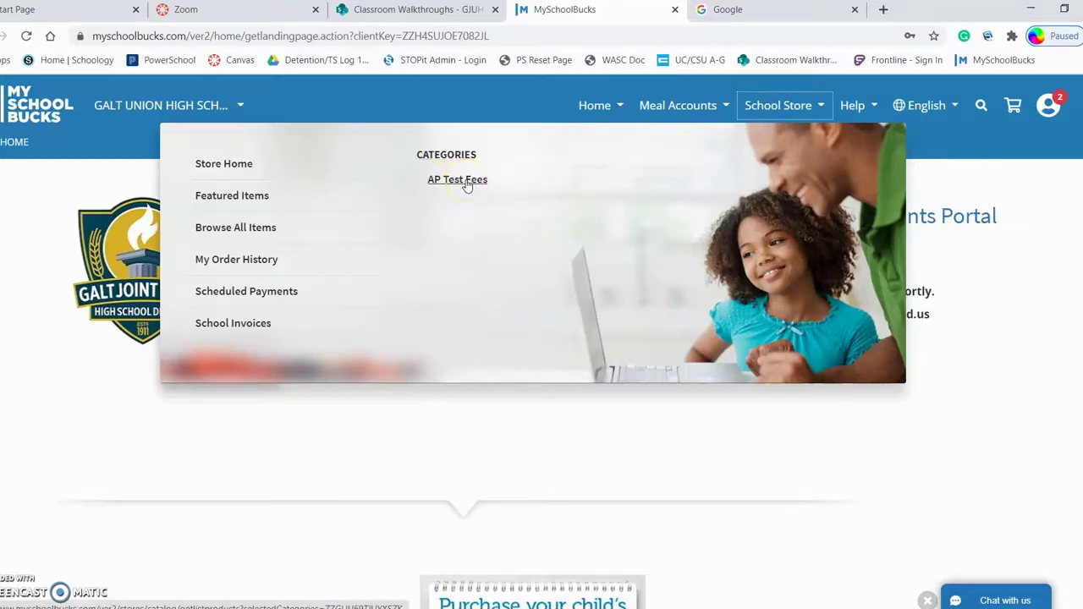
# Browse AP Test Fees and open the AP World History: Modern Exam Fee (GHS-Fall) product.
pyautogui.click(467, 183)
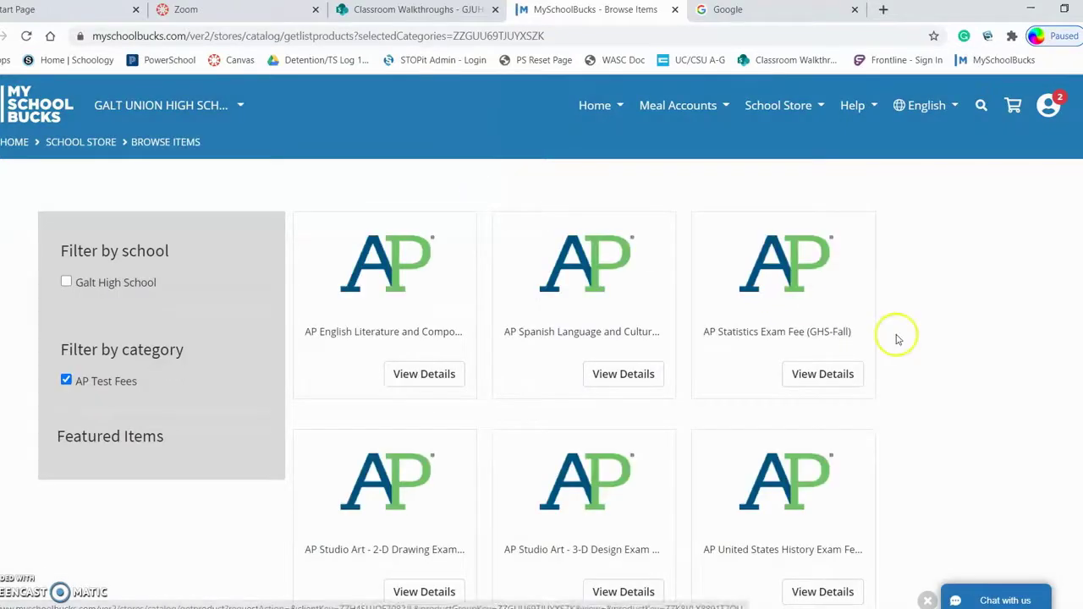
pyautogui.scroll(-1, 902, 341)
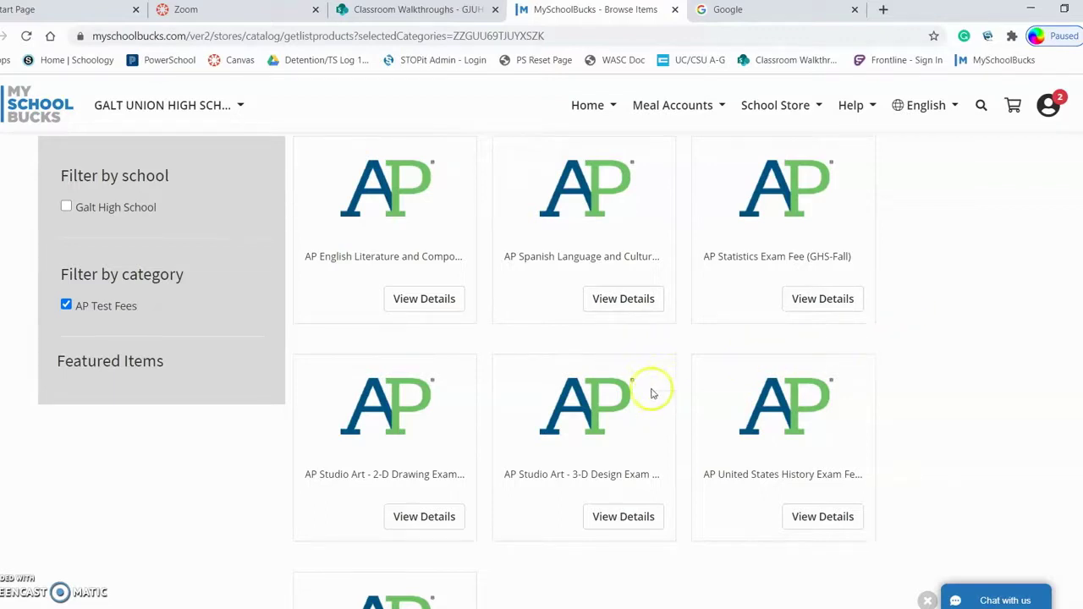
pyautogui.scroll(-1, 482, 391)
pyautogui.scroll(-1, 482, 391)
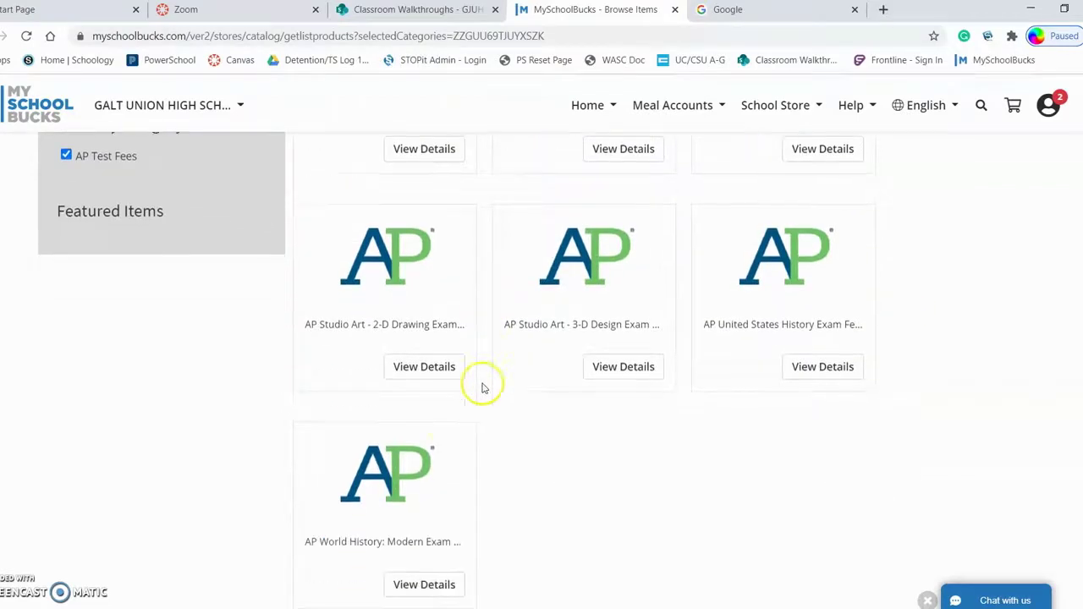
pyautogui.click(400, 478)
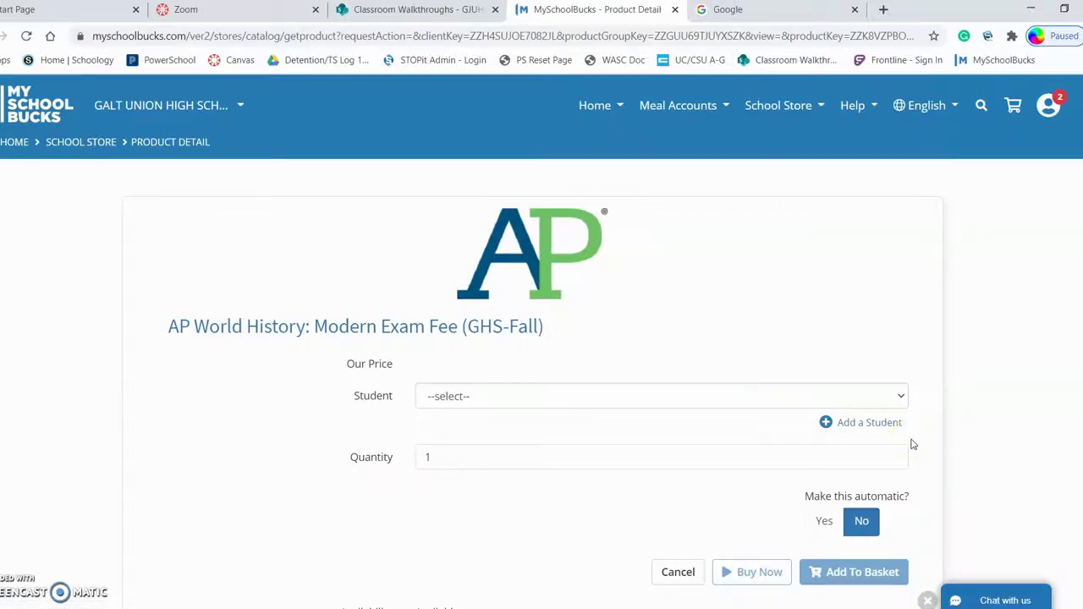
# Add the AP World History exam fee for the student at Standard ($85.00) to the basket.
pyautogui.click(495, 396)
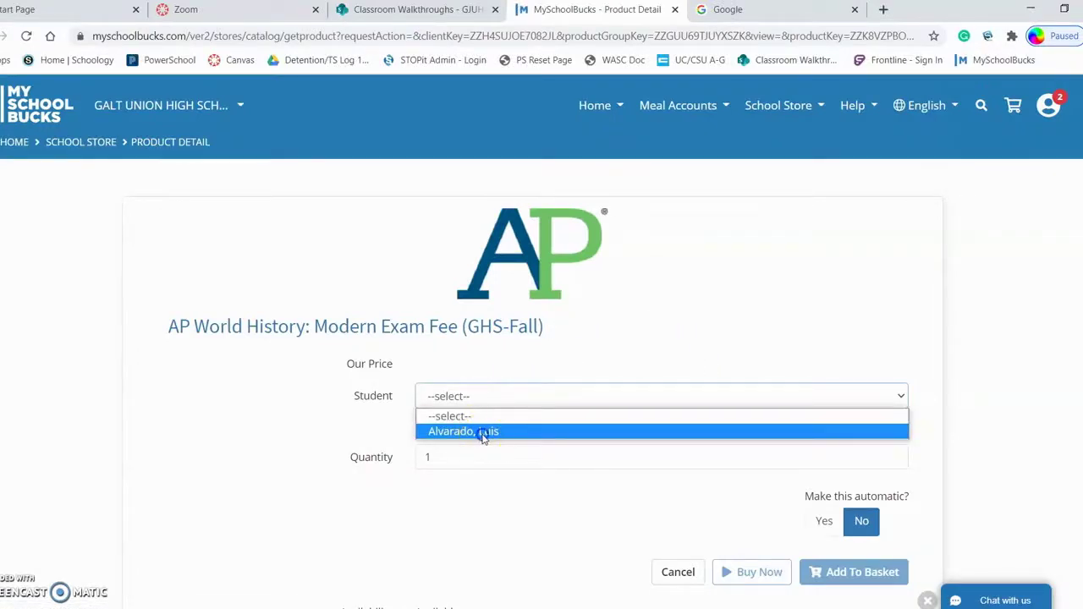
pyautogui.click(483, 432)
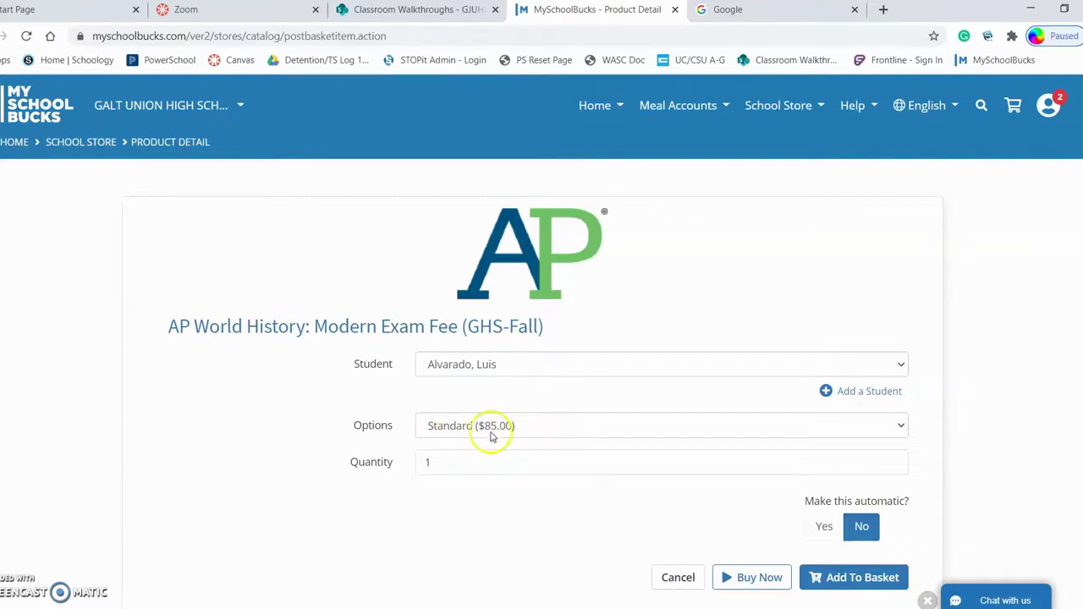
pyautogui.click(524, 429)
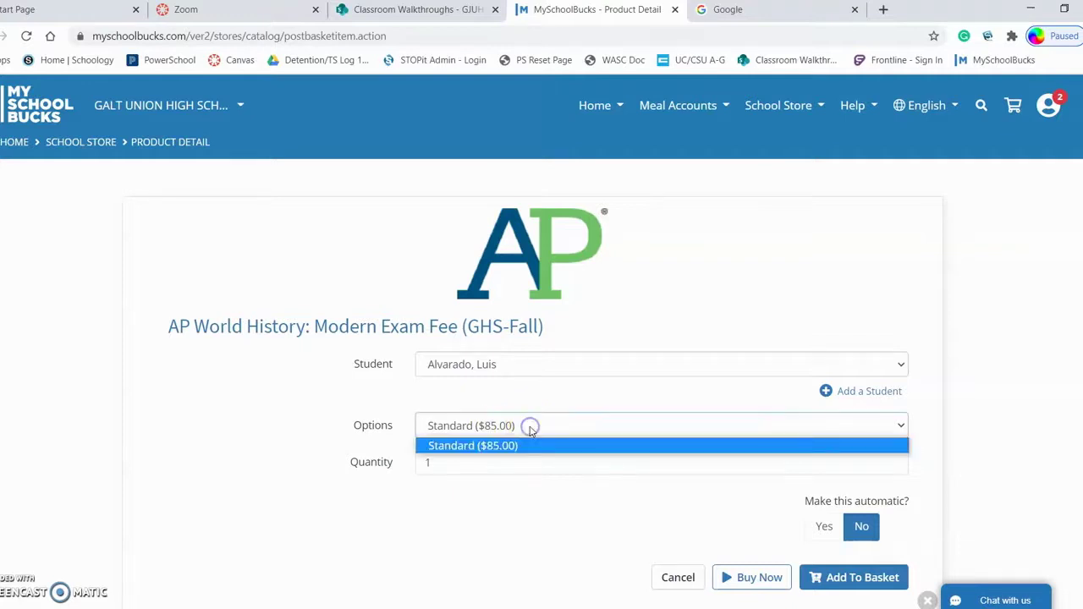
pyautogui.click(517, 448)
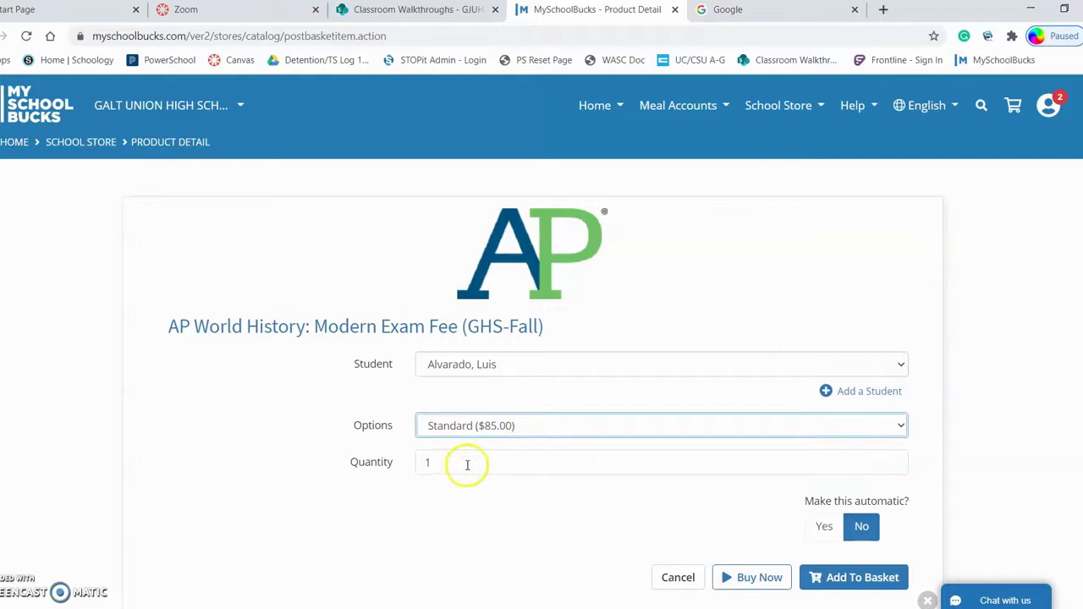
pyautogui.scroll(-2, 655, 456)
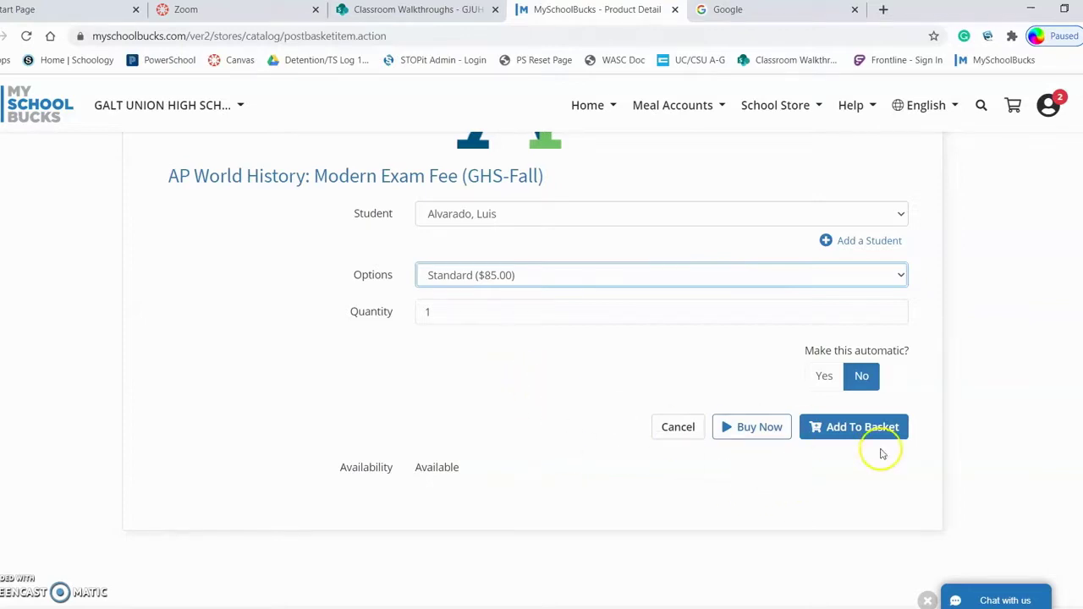
pyautogui.click(844, 430)
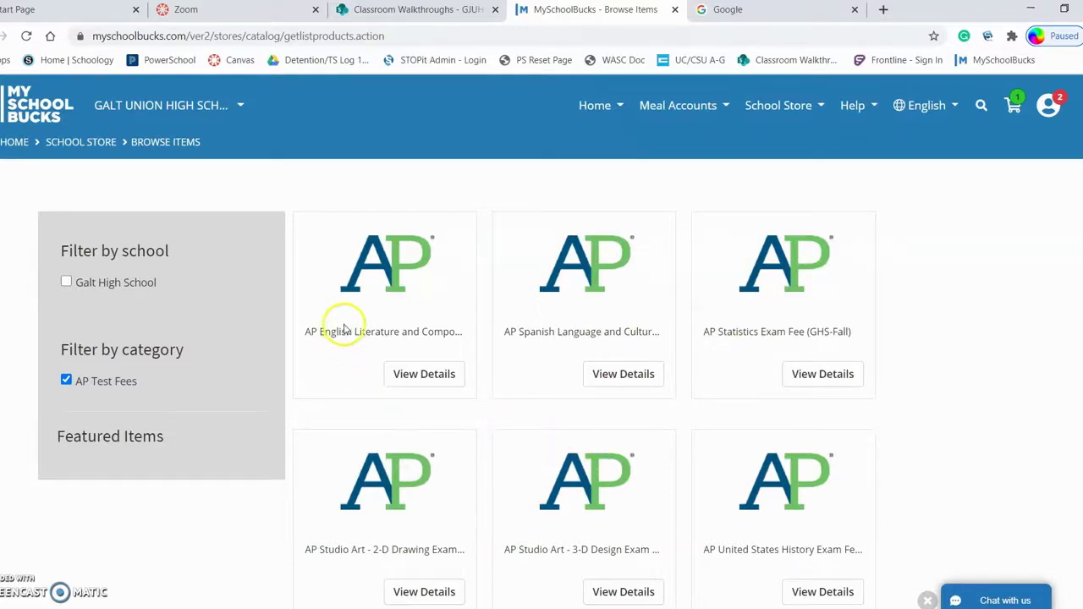
pyautogui.click(402, 277)
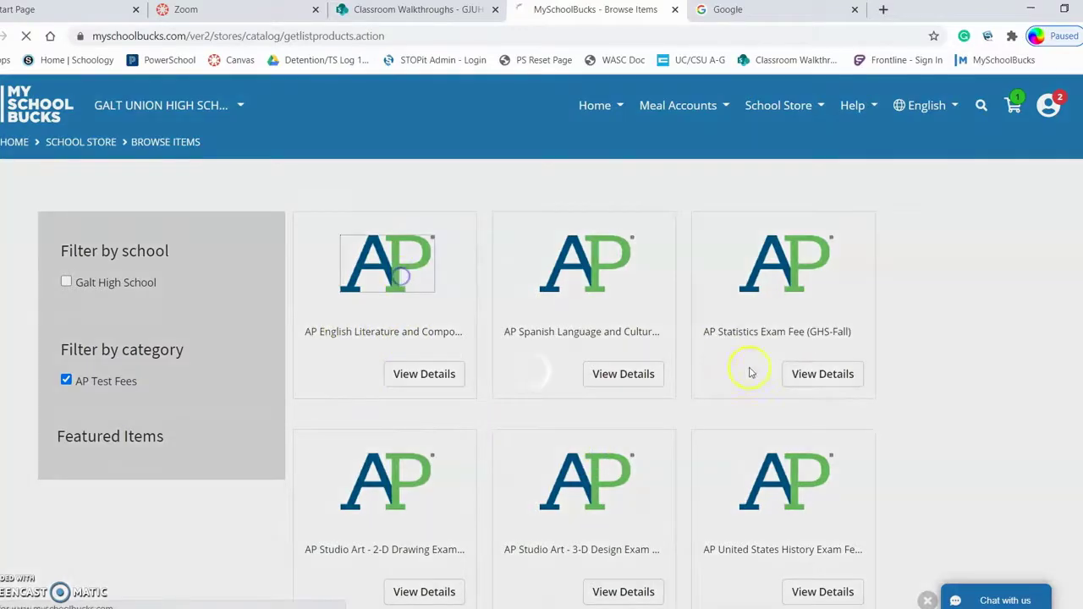
# Add the AP English Literature fee for the student at Standard ($85.00), made automatic in 3 installments.
pyautogui.scroll(-1, 711, 326)
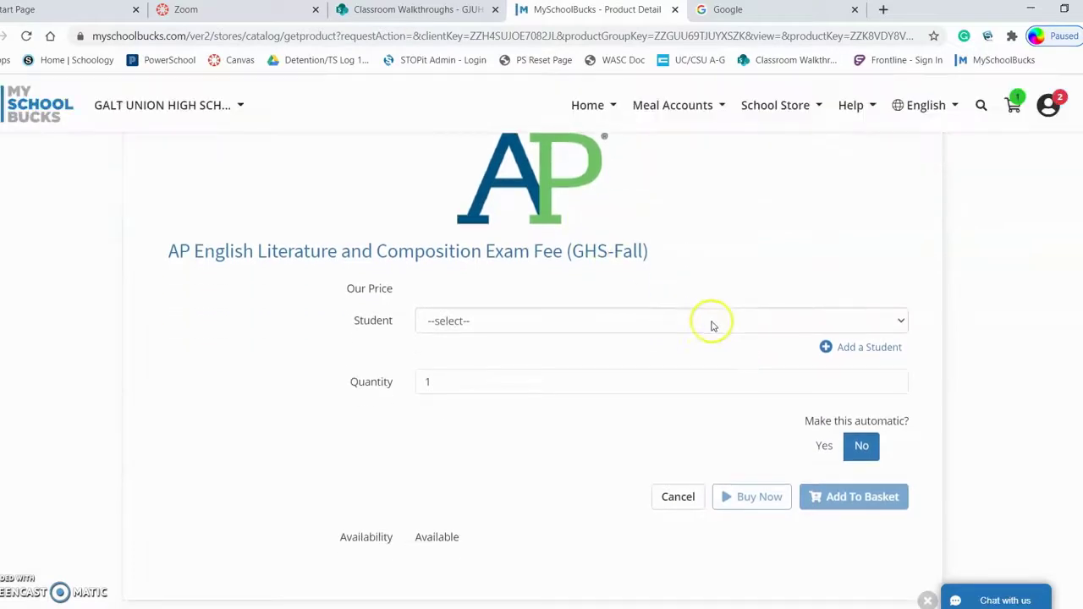
pyautogui.click(471, 321)
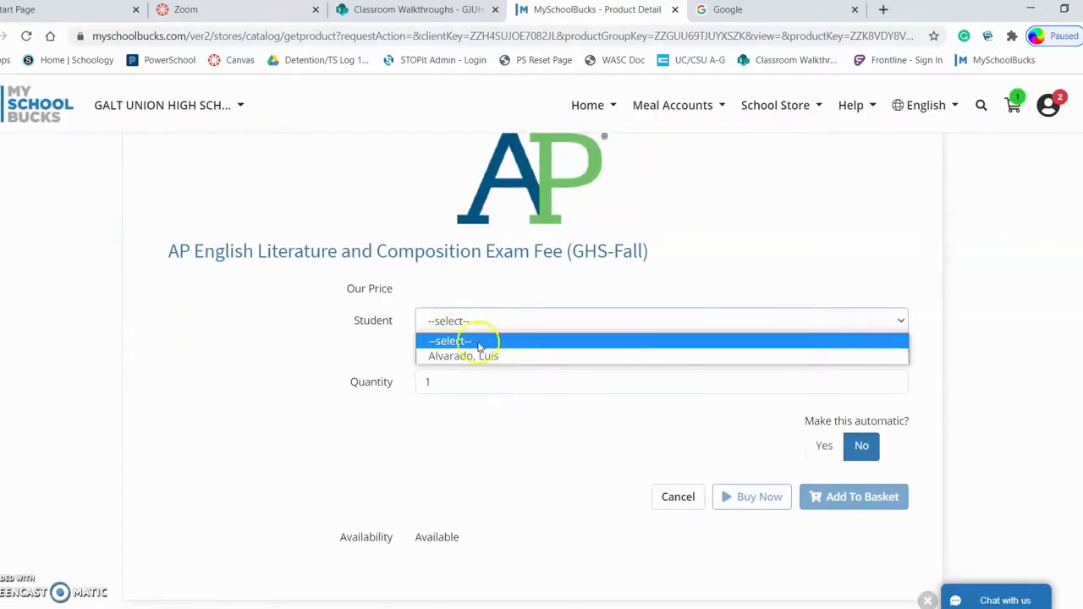
pyautogui.click(479, 354)
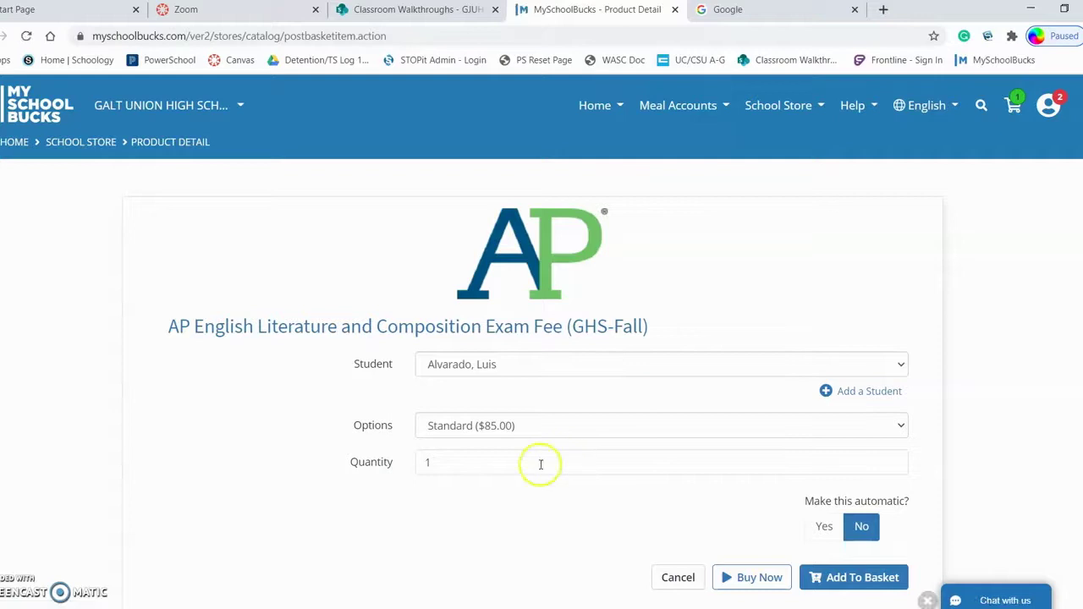
pyautogui.click(522, 426)
pyautogui.click(525, 426)
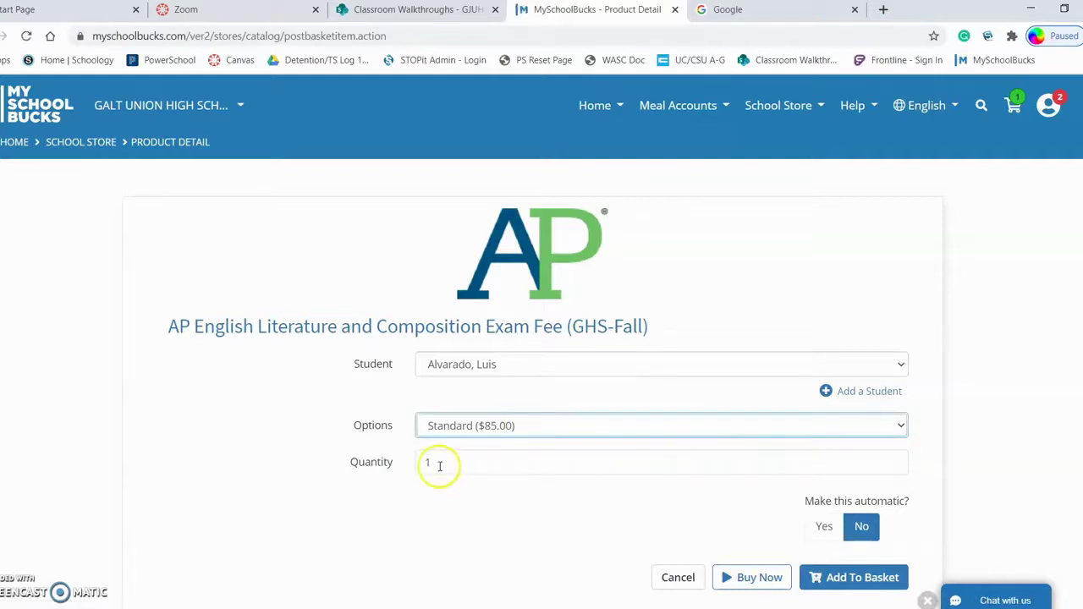
pyautogui.scroll(-1, 613, 489)
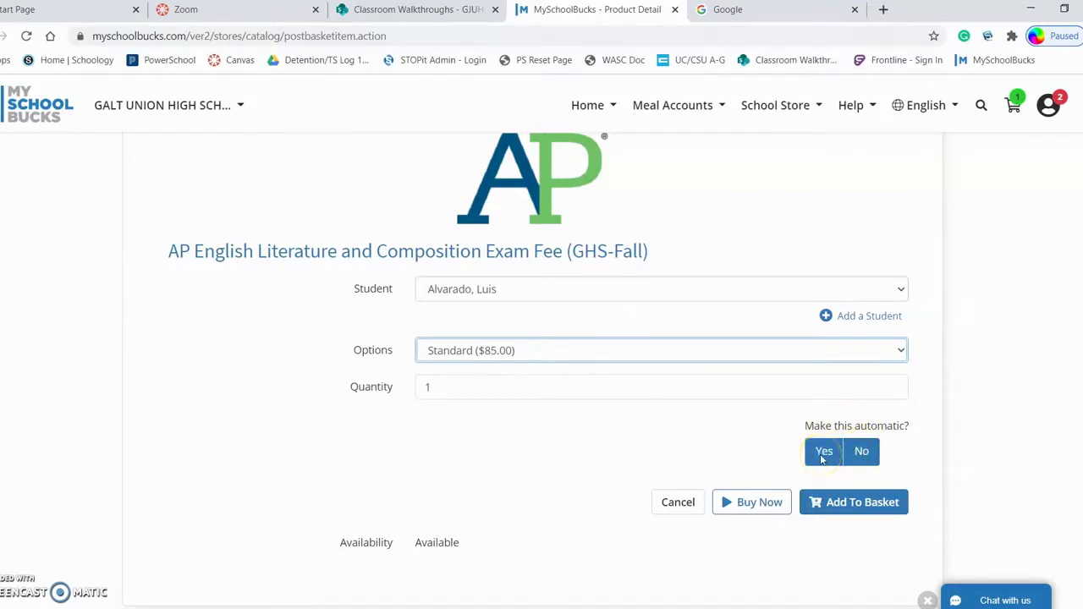
pyautogui.click(823, 455)
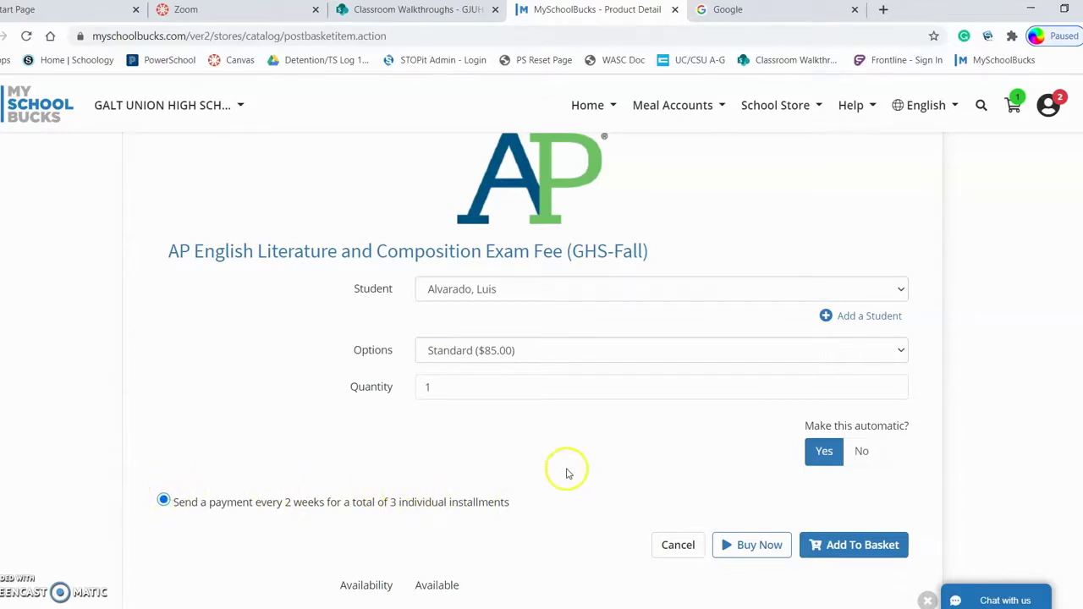
pyautogui.scroll(-1, 566, 471)
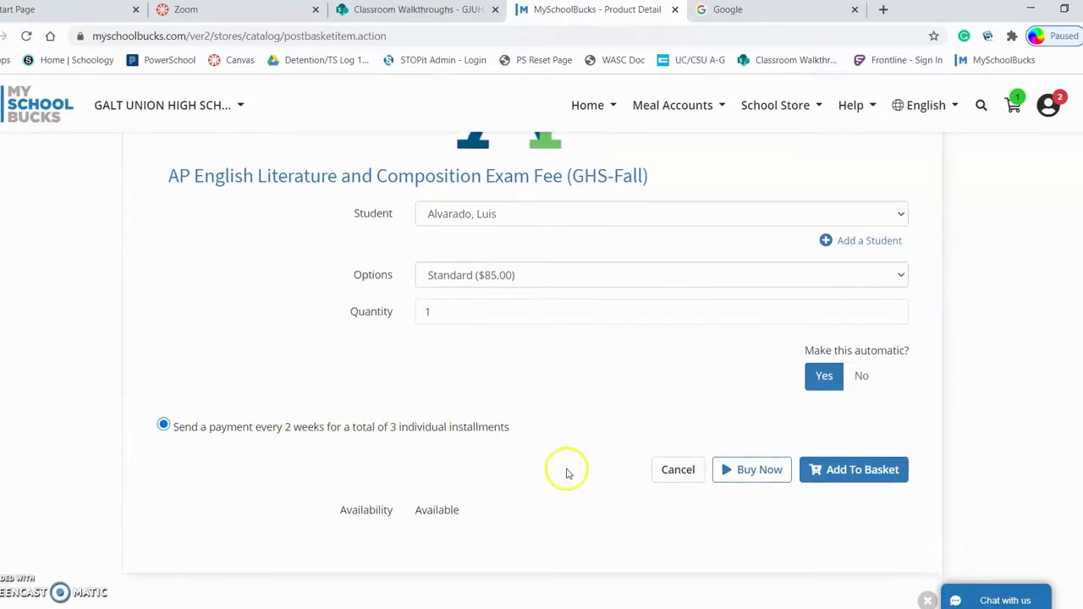
pyautogui.click(843, 472)
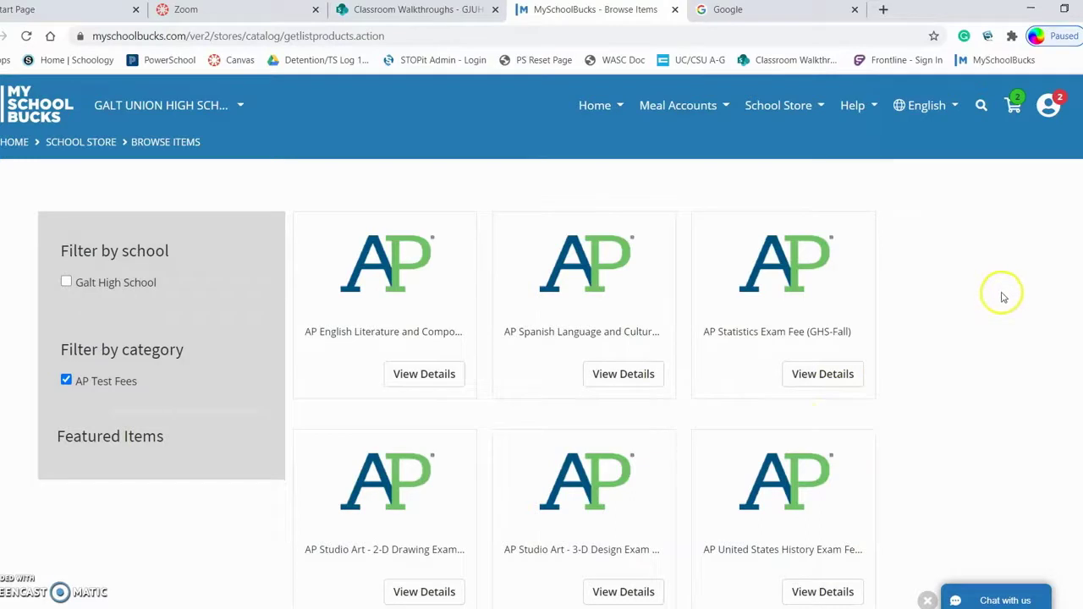
# Open the Place Store Order checkout page from the basket and inspect the installment payment note.
pyautogui.click(1013, 105)
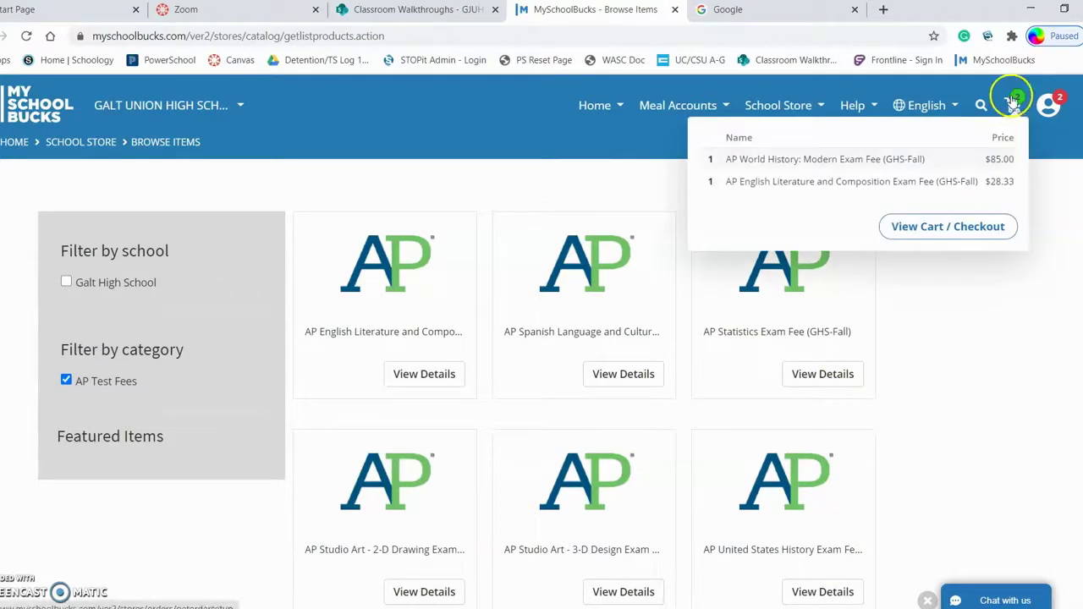
pyautogui.click(990, 234)
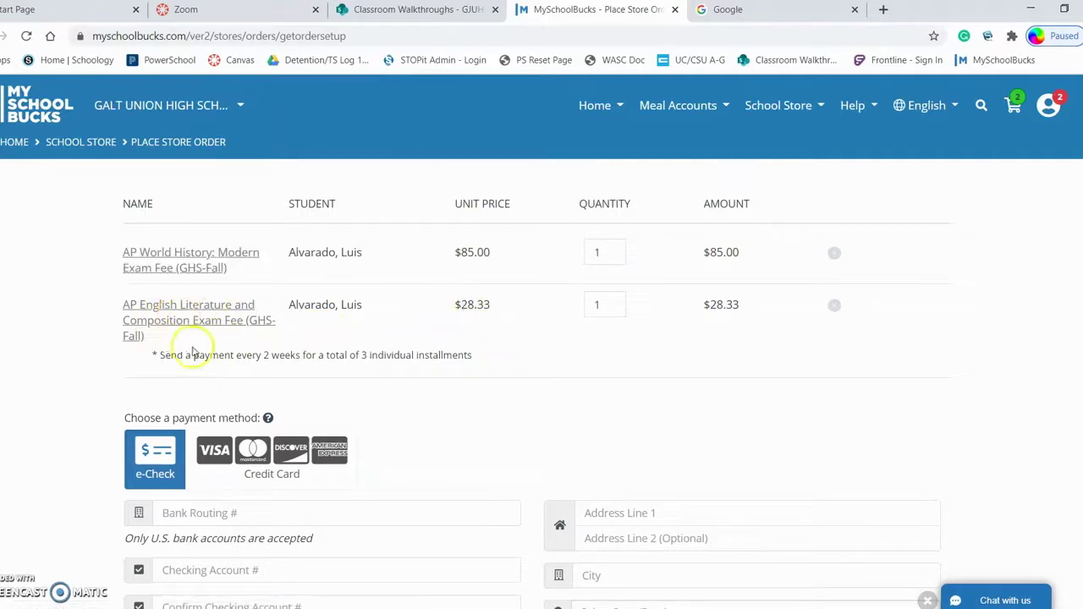
pyautogui.moveTo(175, 356); pyautogui.dragTo(446, 360)
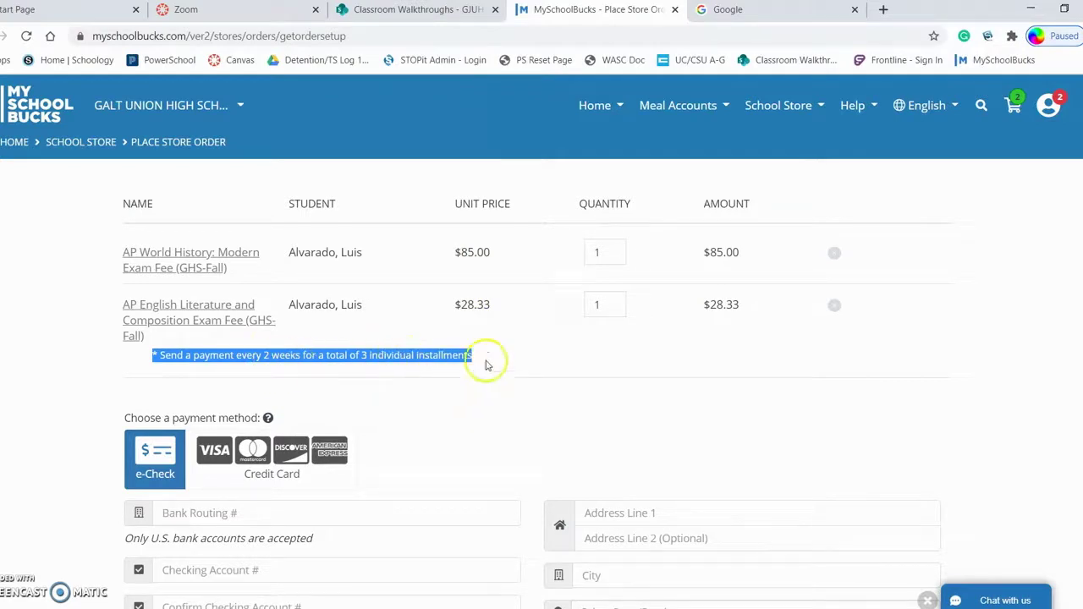
pyautogui.click(580, 356)
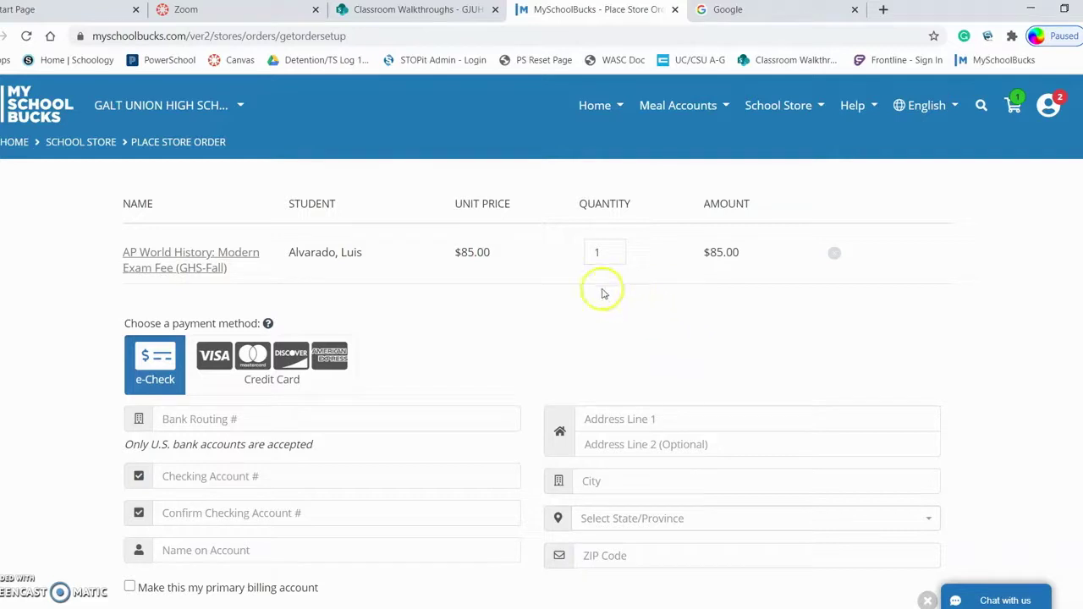
# Scroll down the order to review the e-check fields and the $85.00 total.
pyautogui.scroll(-1, 552, 308)
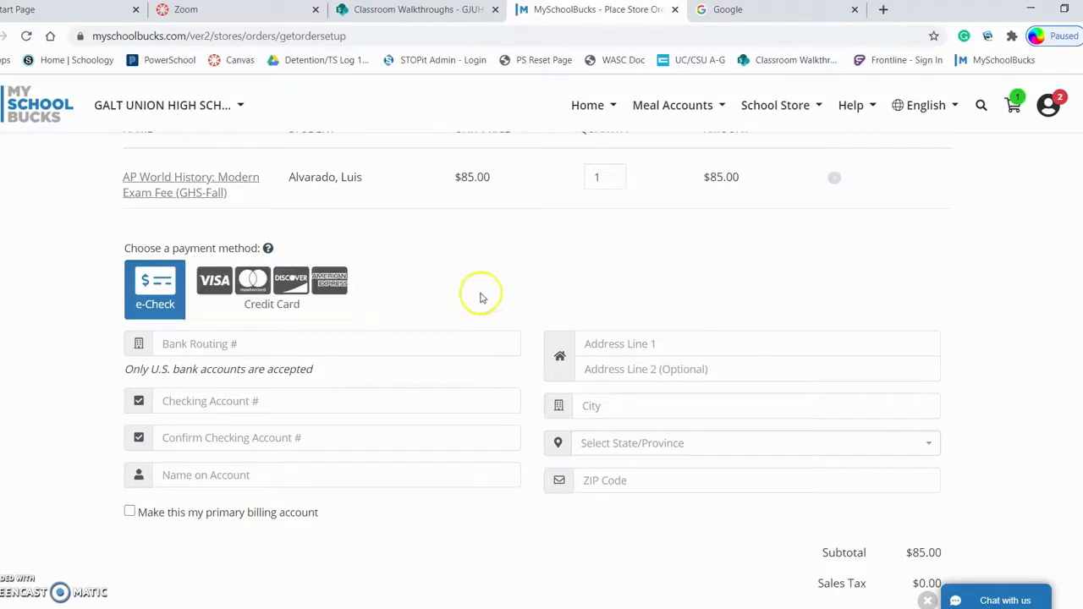
pyautogui.scroll(-1, 435, 364)
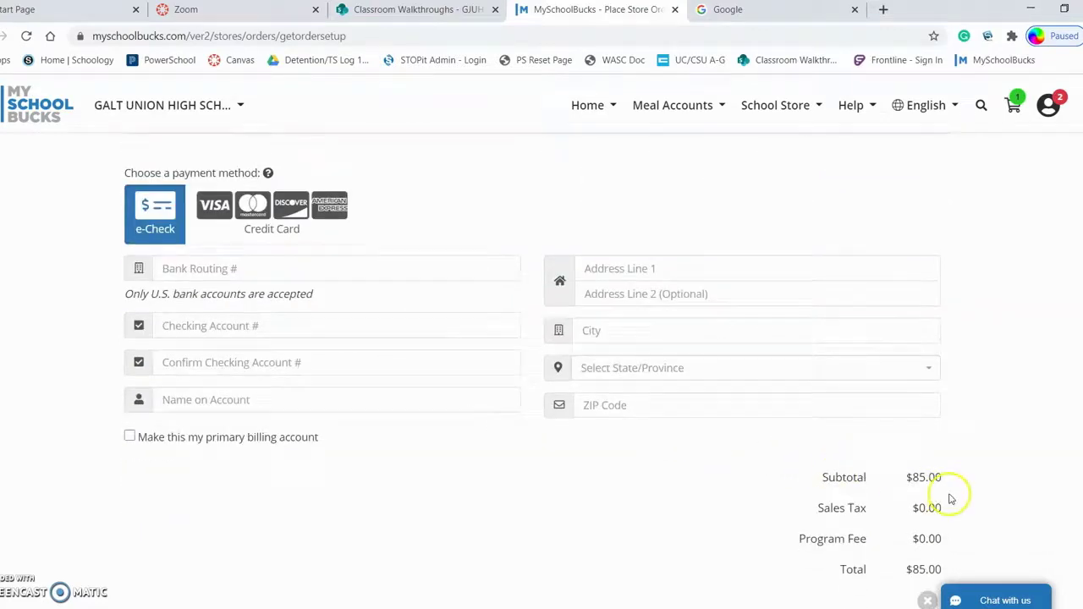
pyautogui.scroll(-1, 947, 498)
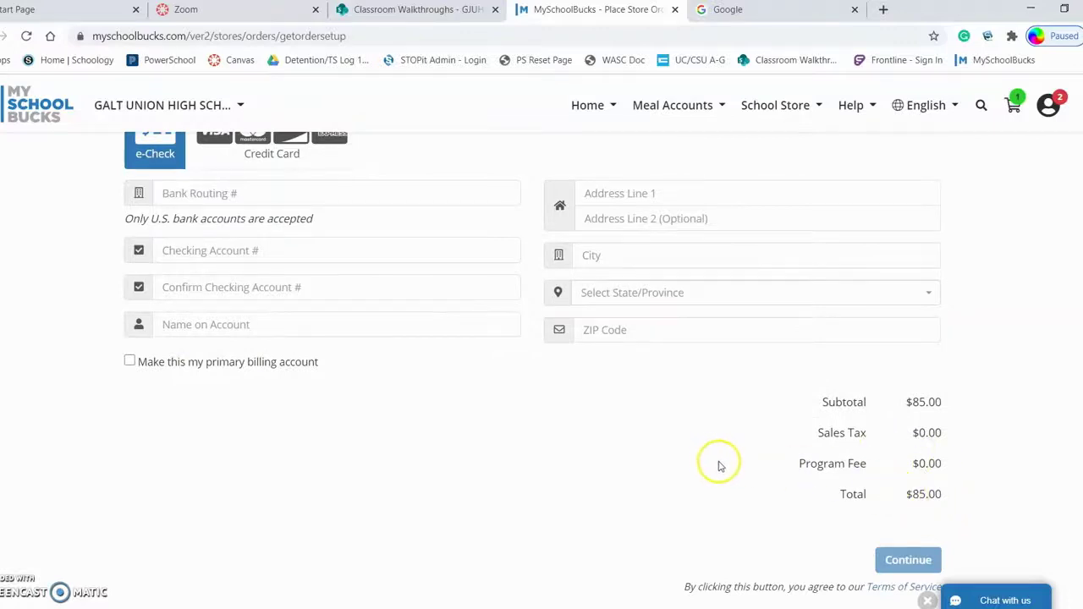